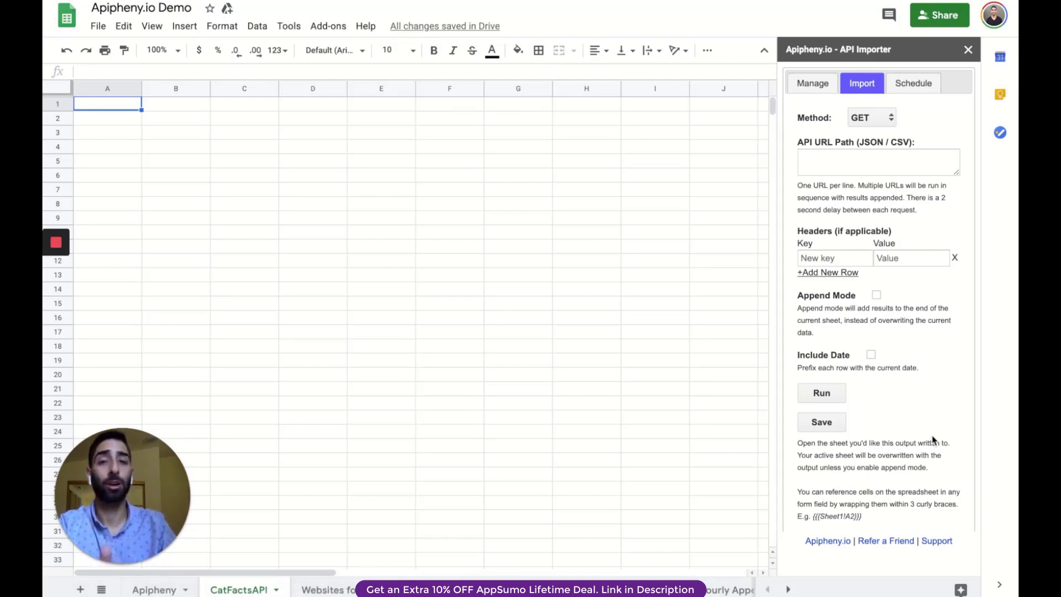
pyautogui.click(860, 120)
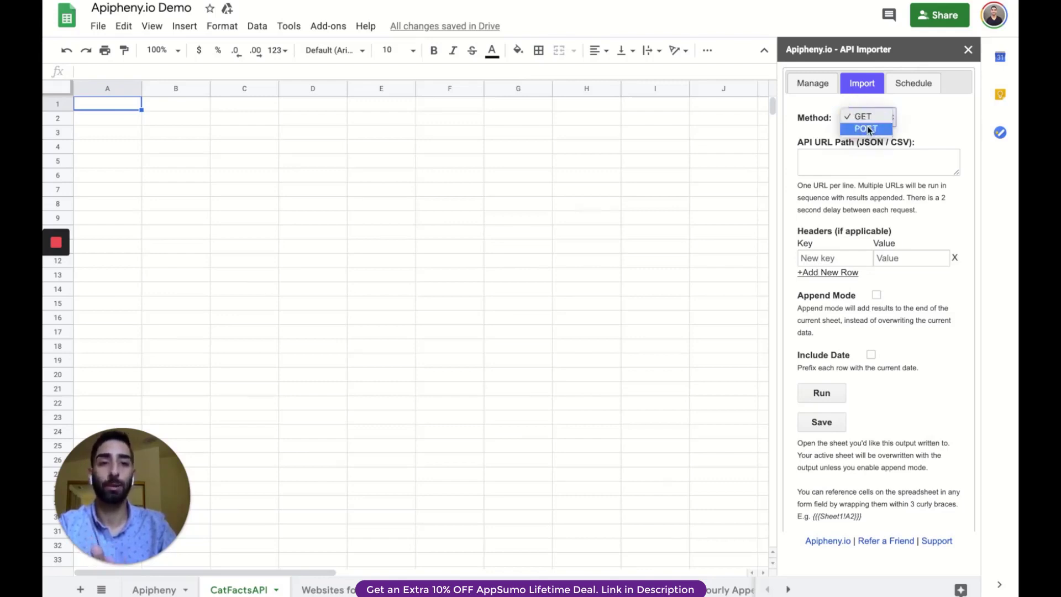
pyautogui.click(868, 127)
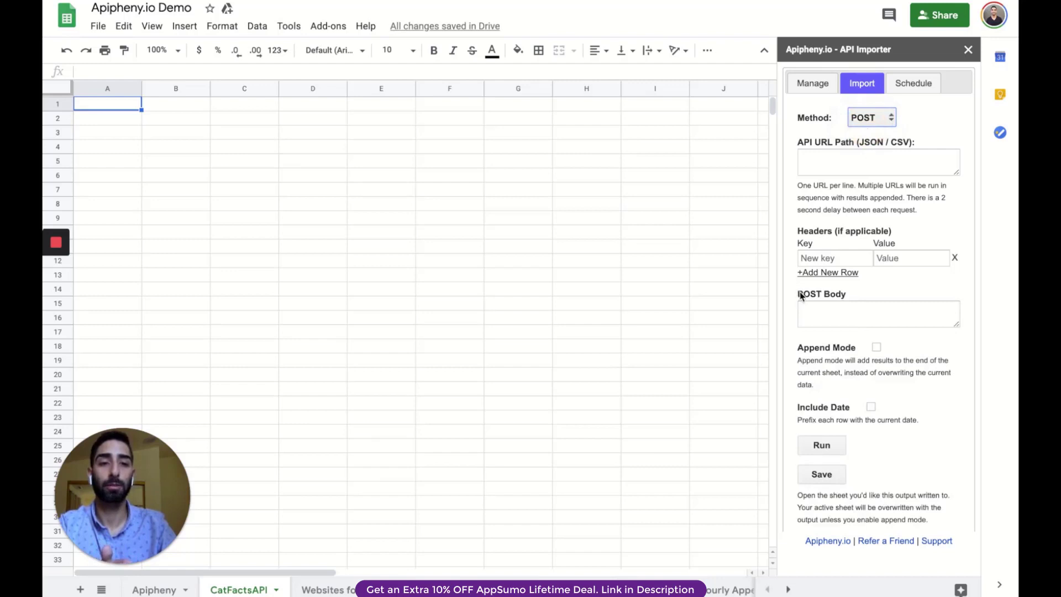
pyautogui.moveTo(798, 294); pyautogui.dragTo(846, 296)
pyautogui.click(874, 119)
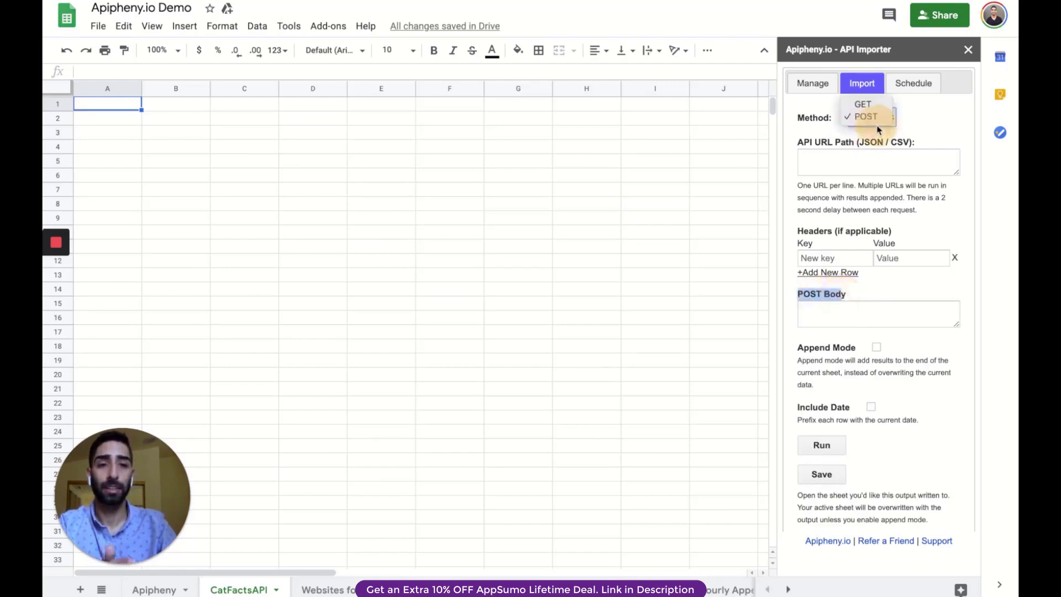
pyautogui.click(863, 104)
pyautogui.click(862, 162)
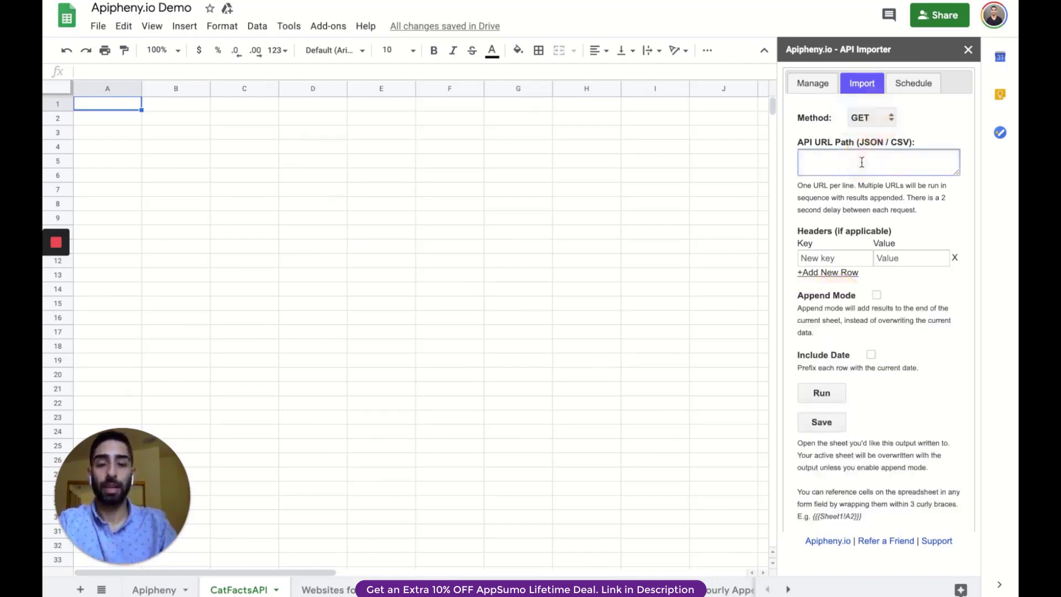
pyautogui.write('https://cat-fact.herokuapp.com/facts')
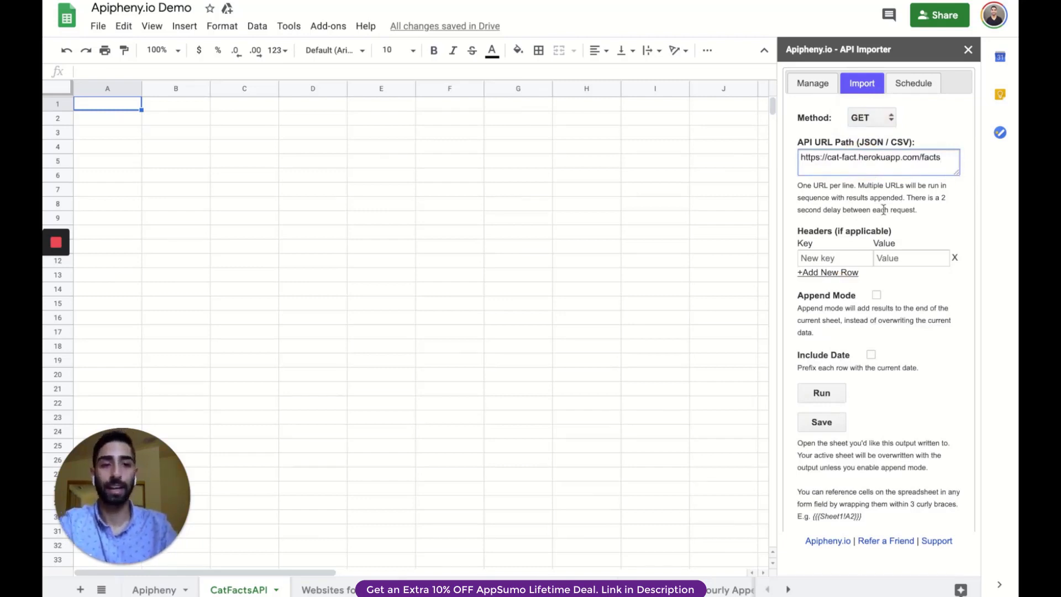
pyautogui.click(835, 273)
pyautogui.click(834, 291)
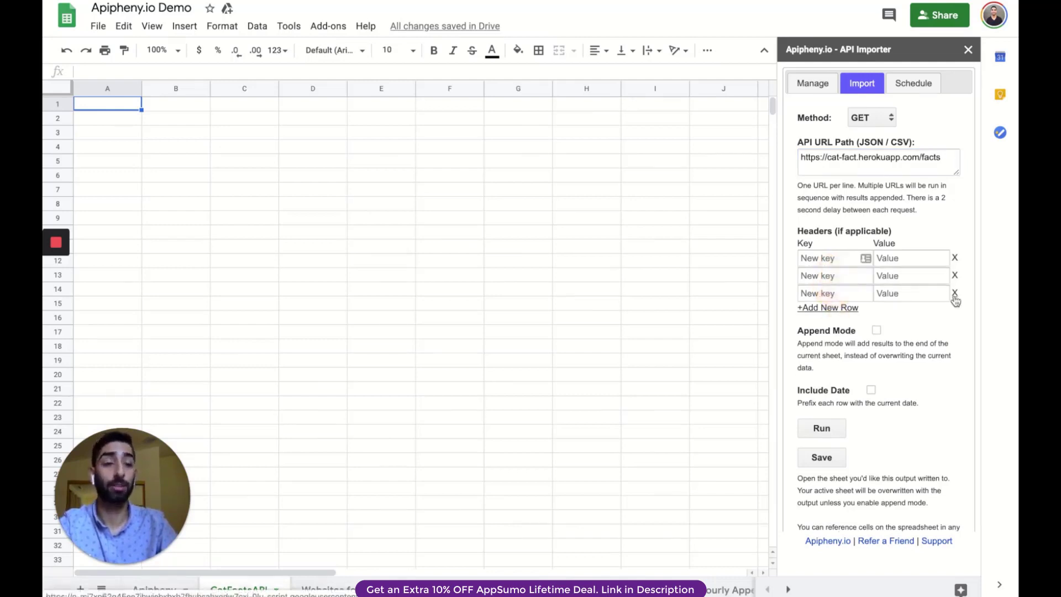
# Add the same cat facts URL on two more lines and run the import request, overwriting the target sheet.
pyautogui.scroll(-2, 937, 329)
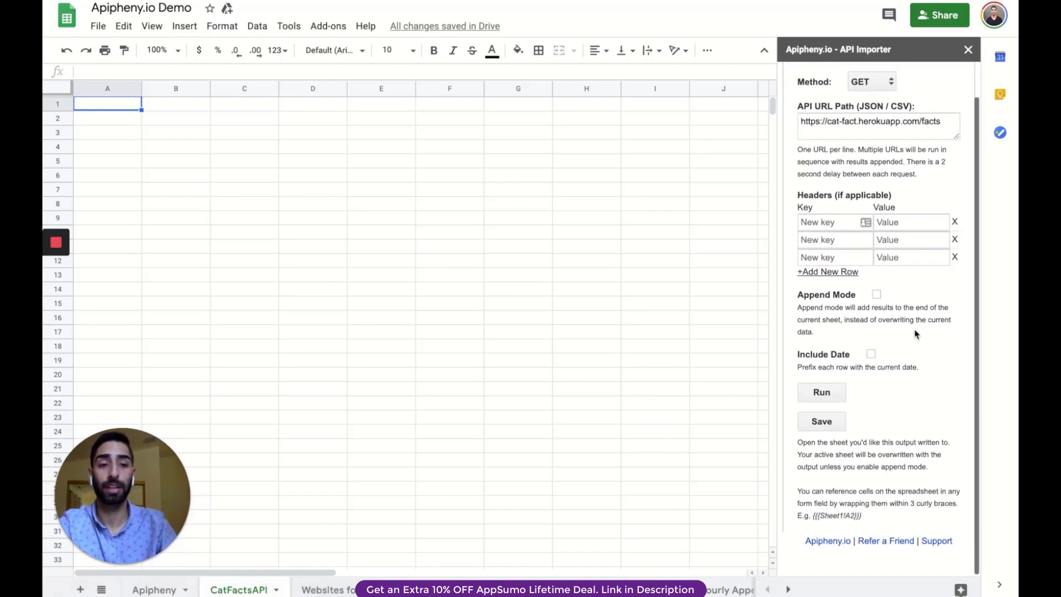
pyautogui.click(952, 119)
pyautogui.press('Return')
pyautogui.write('https://cat-fact.herokuapp.com/facts')
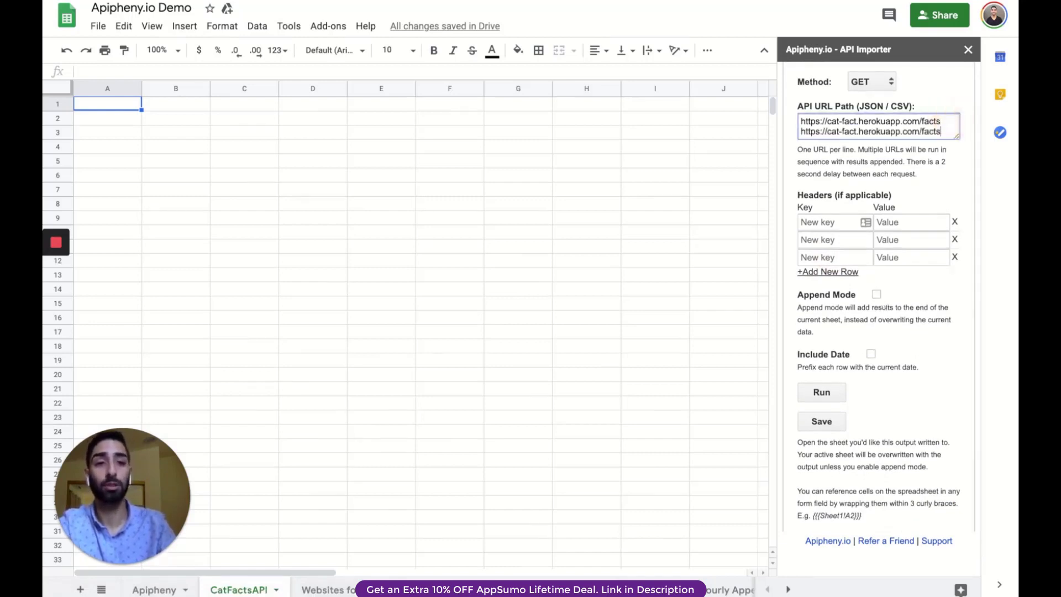
pyautogui.press('Return')
pyautogui.write('https://cat-fact.herokuapp.com/facts')
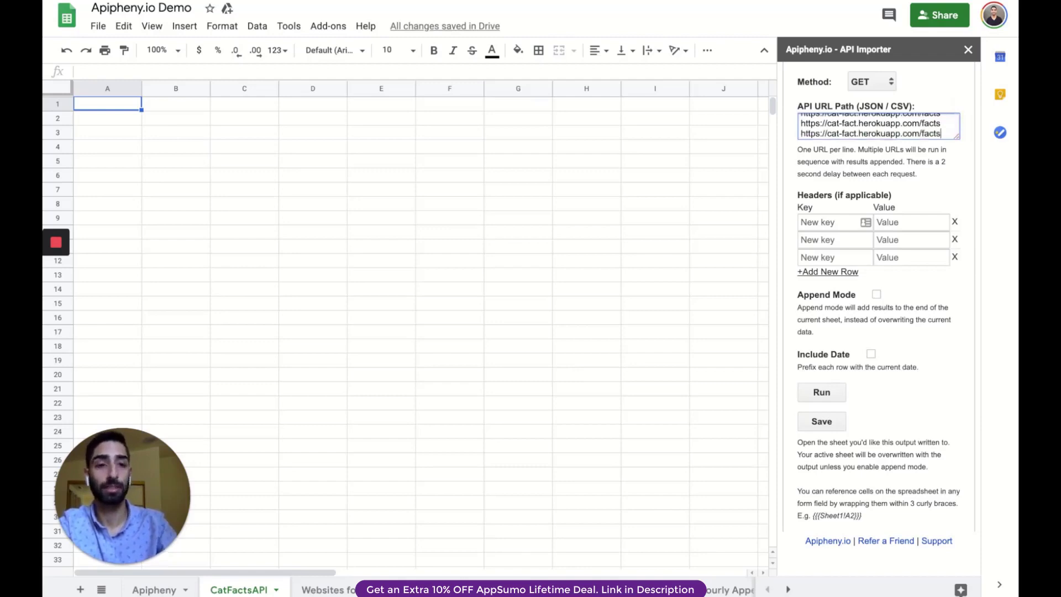
pyautogui.click(825, 394)
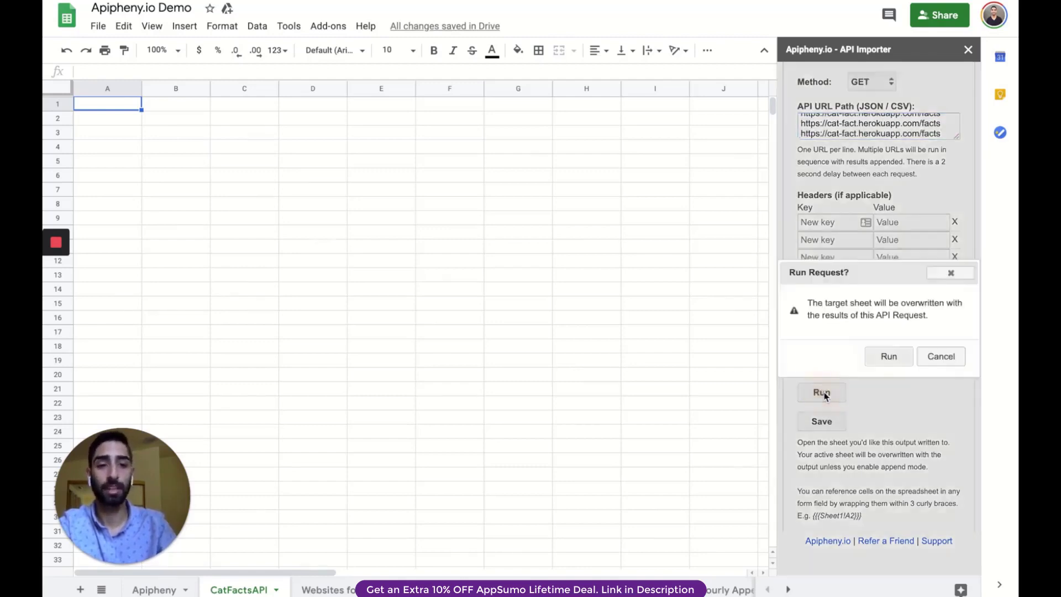
pyautogui.click(888, 358)
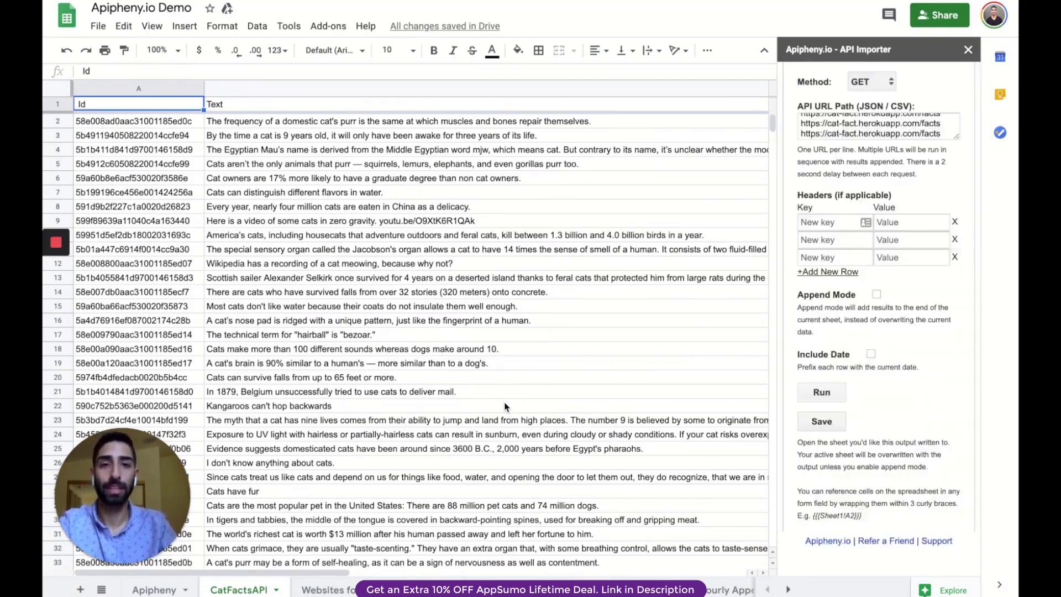
# Save the request under the name CatFactsAPI and rerun it from the saved requests.
pyautogui.click(821, 422)
pyautogui.write('C')
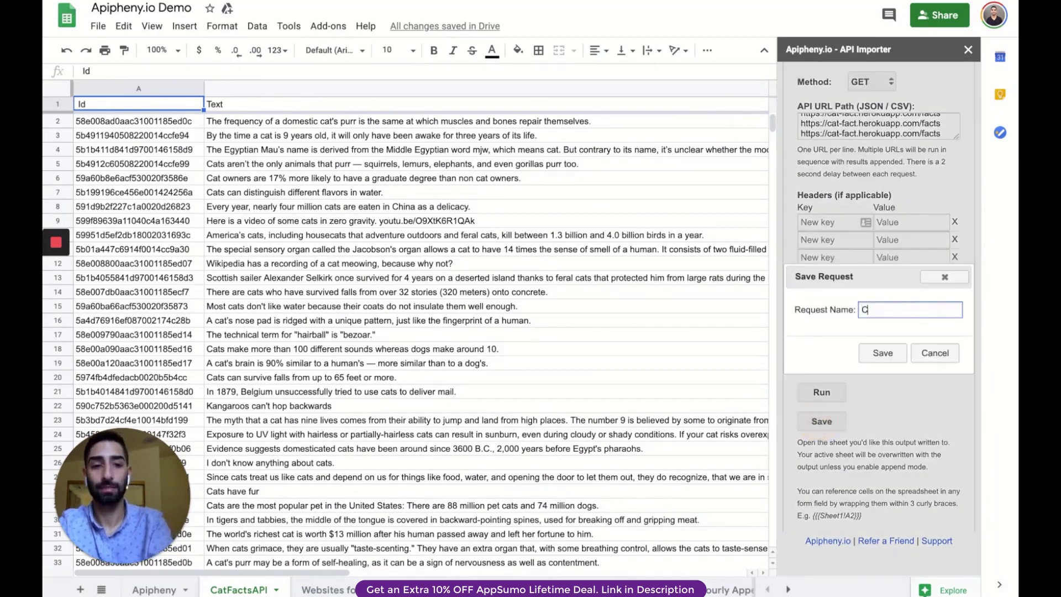
pyautogui.write('atFacts')
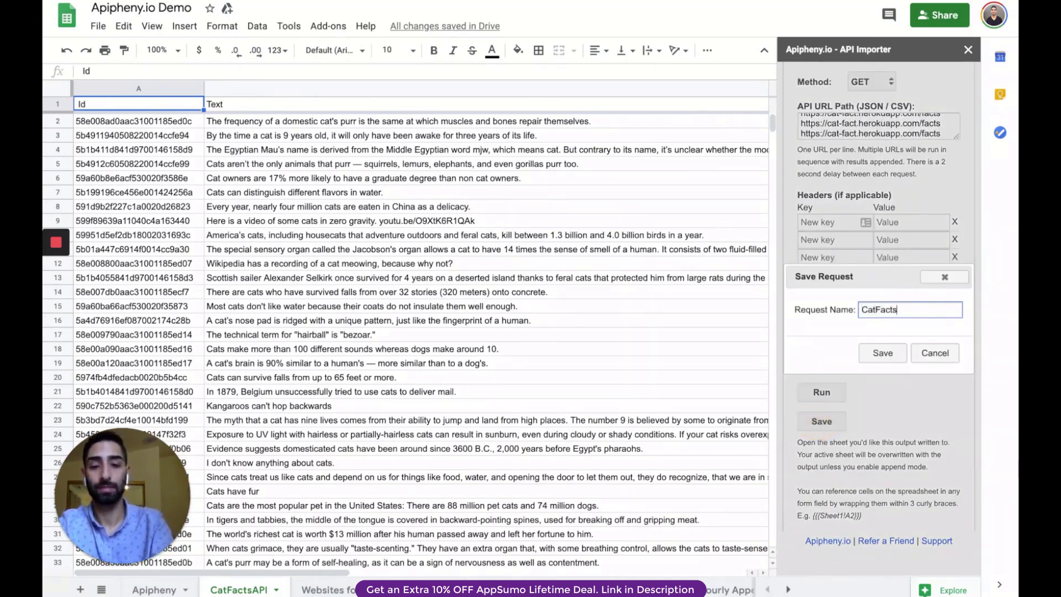
pyautogui.write('API')
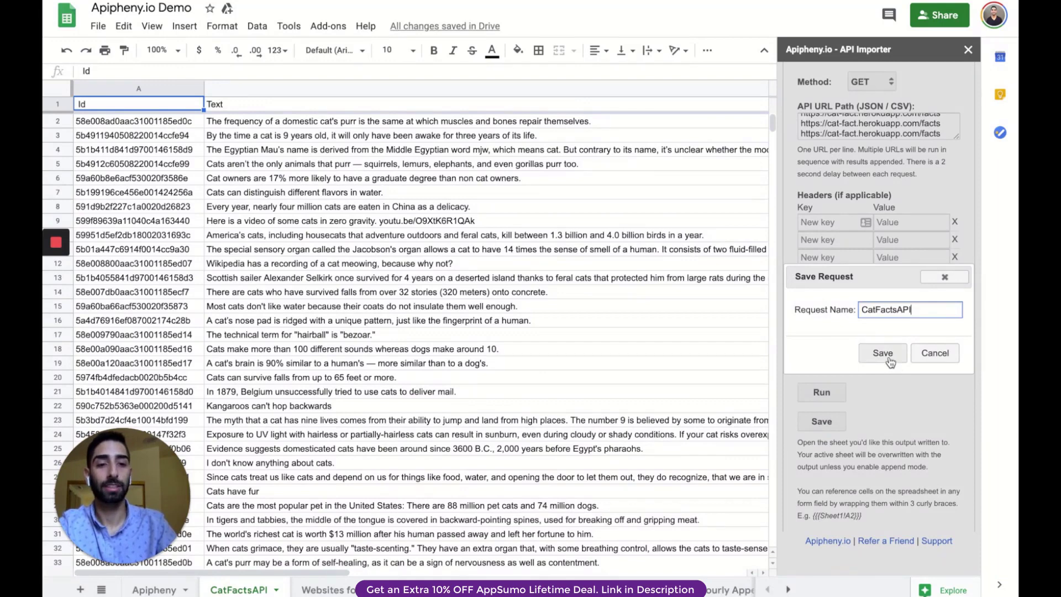
pyautogui.click(889, 359)
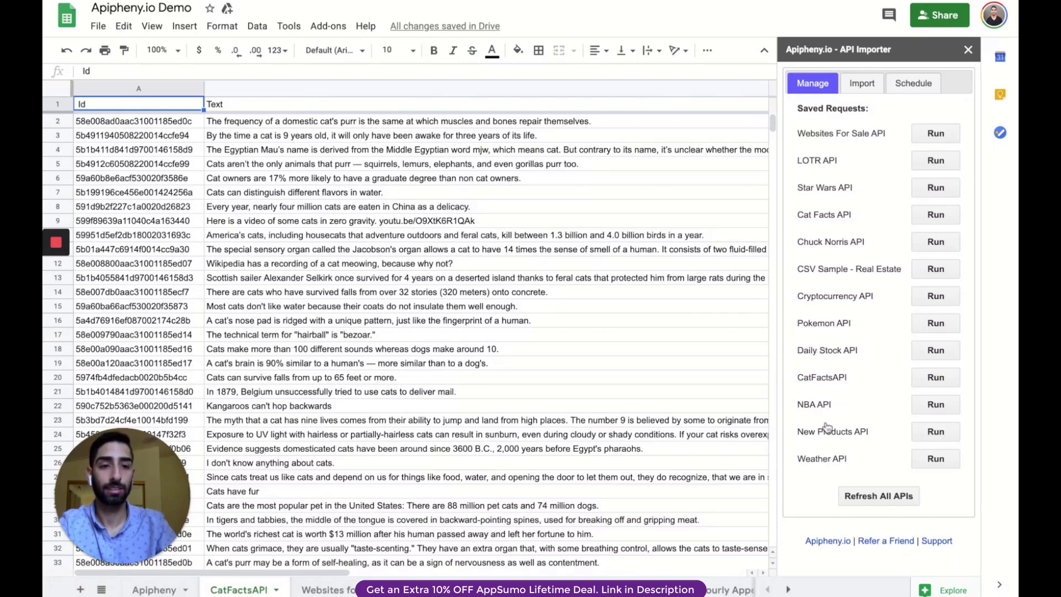
pyautogui.moveTo(797, 378); pyautogui.dragTo(853, 379)
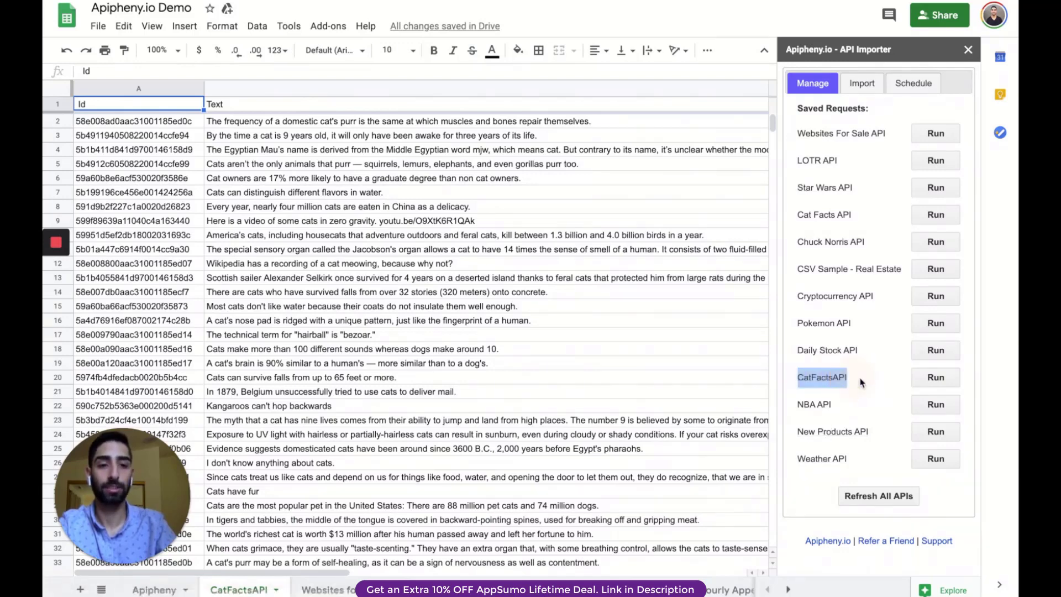
pyautogui.click(938, 381)
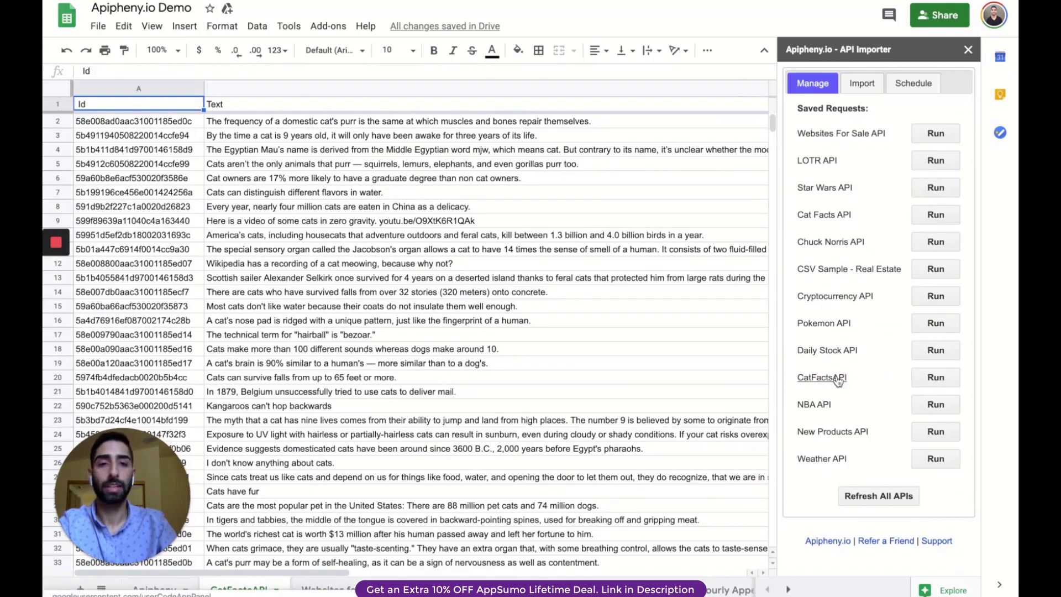
# Examine the saved CatFactsAPI request's name, target sheet and APIPHENY spreadsheet formula, and return to the saved requests.
pyautogui.click(837, 378)
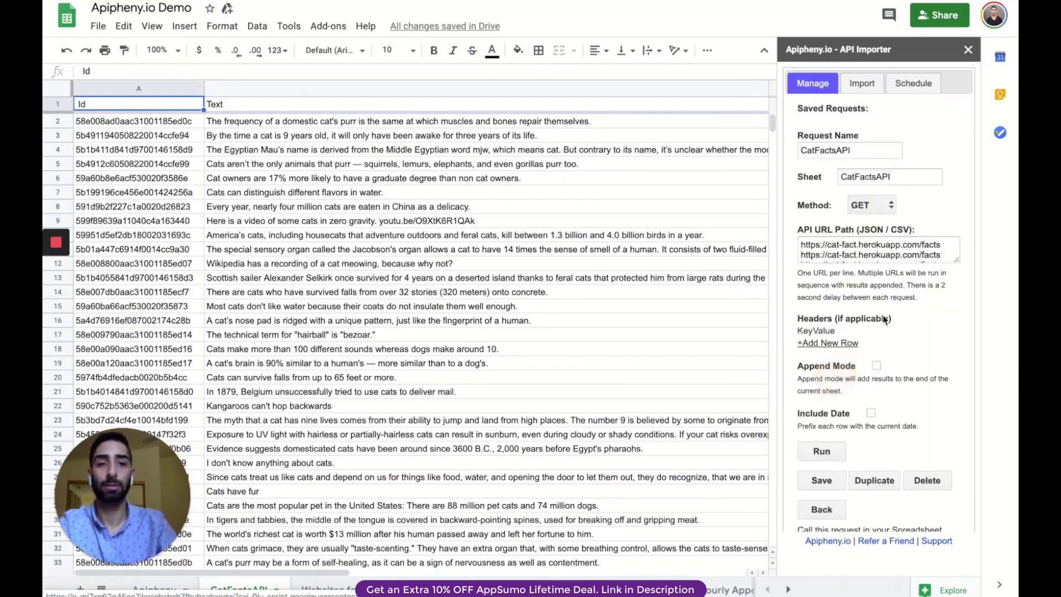
pyautogui.click(848, 178)
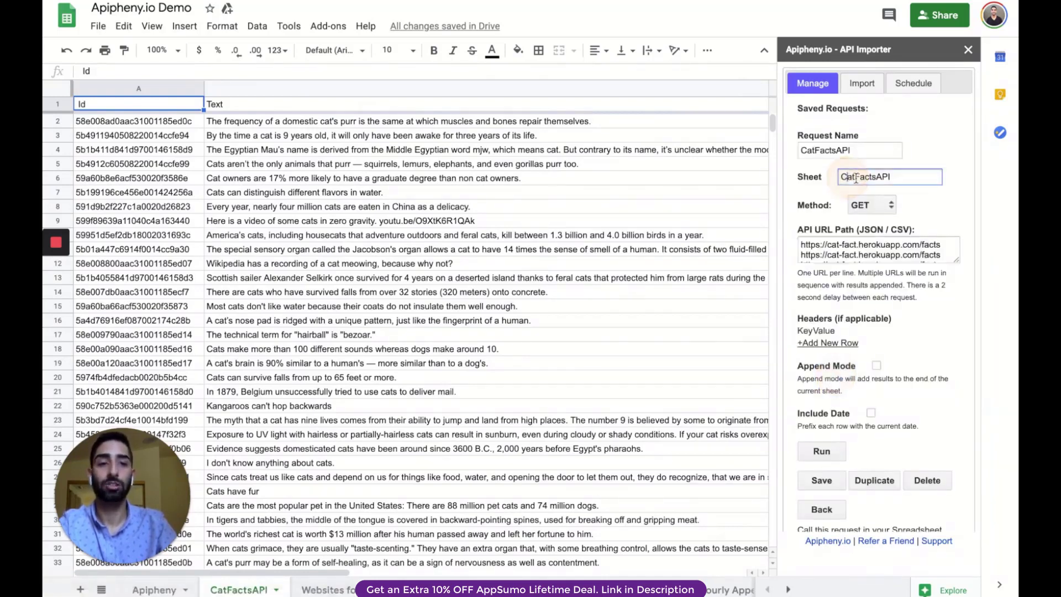
pyautogui.moveTo(883, 178); pyautogui.dragTo(801, 150)
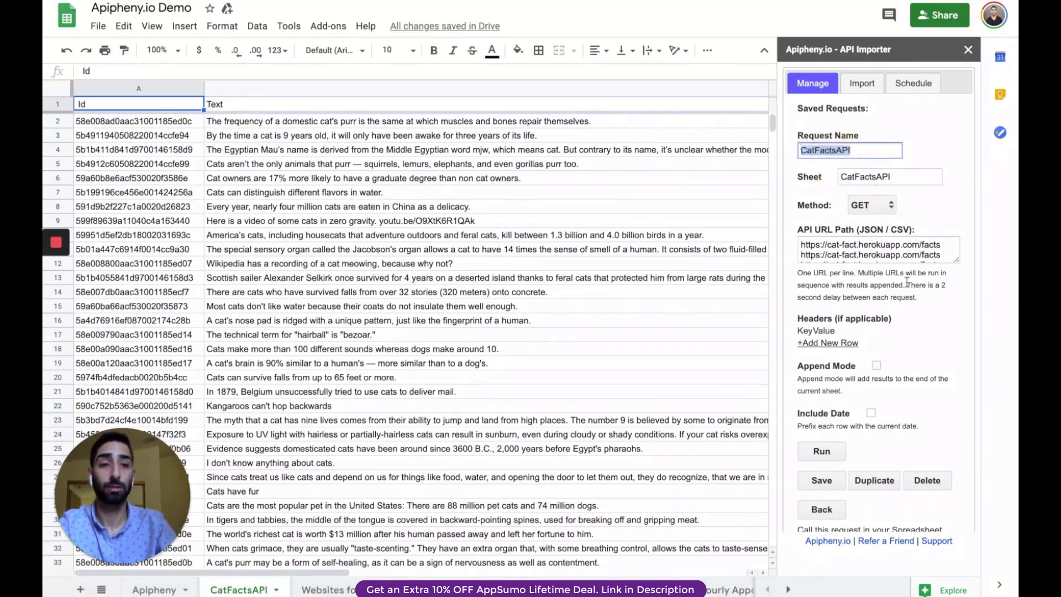
pyautogui.scroll(-2, 949, 323)
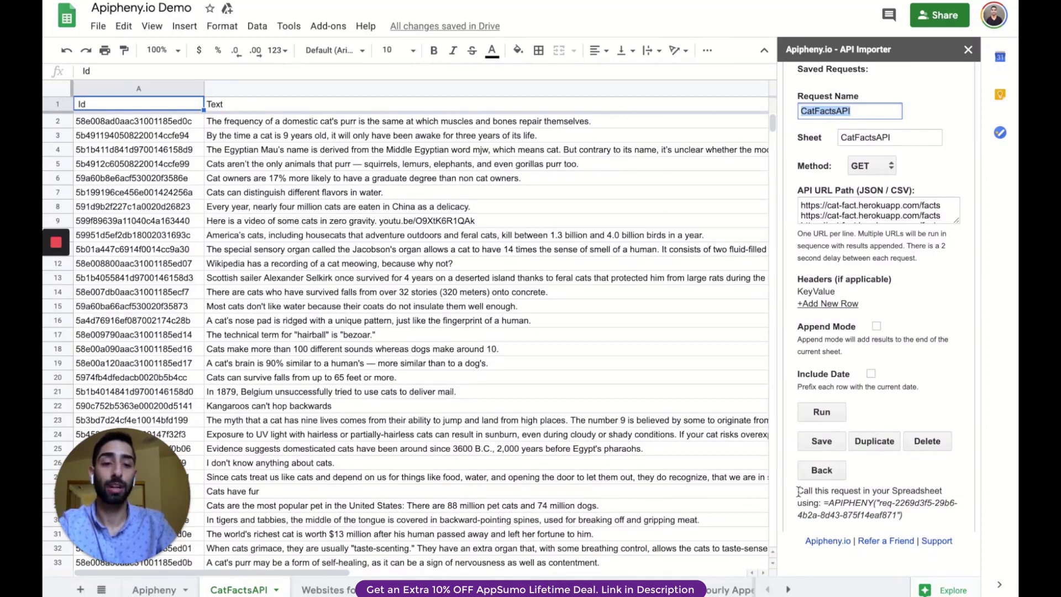
pyautogui.moveTo(798, 491); pyautogui.dragTo(914, 519)
pyautogui.click(826, 503)
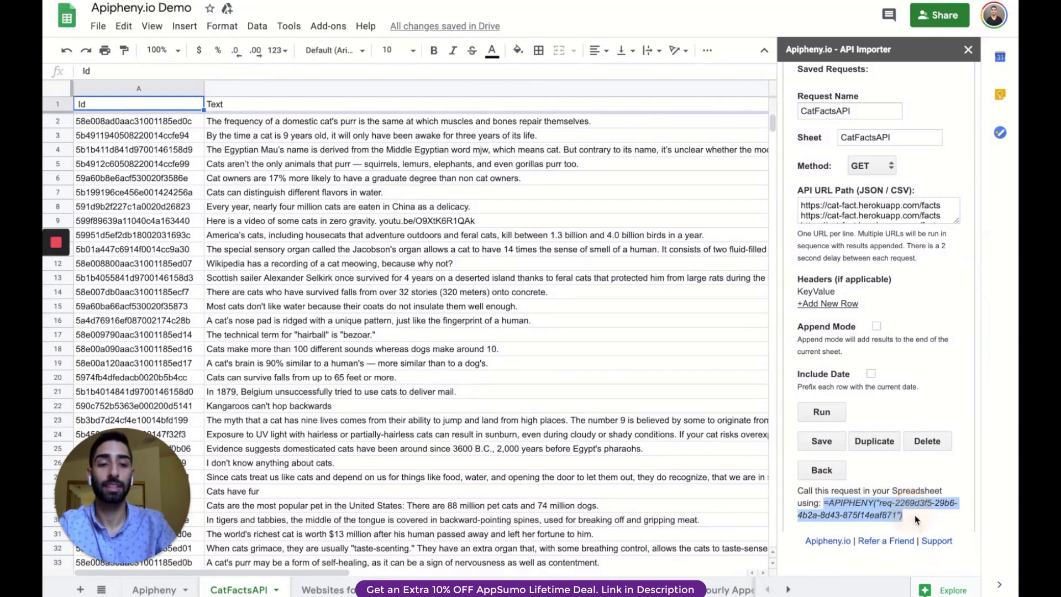
pyautogui.click(908, 519)
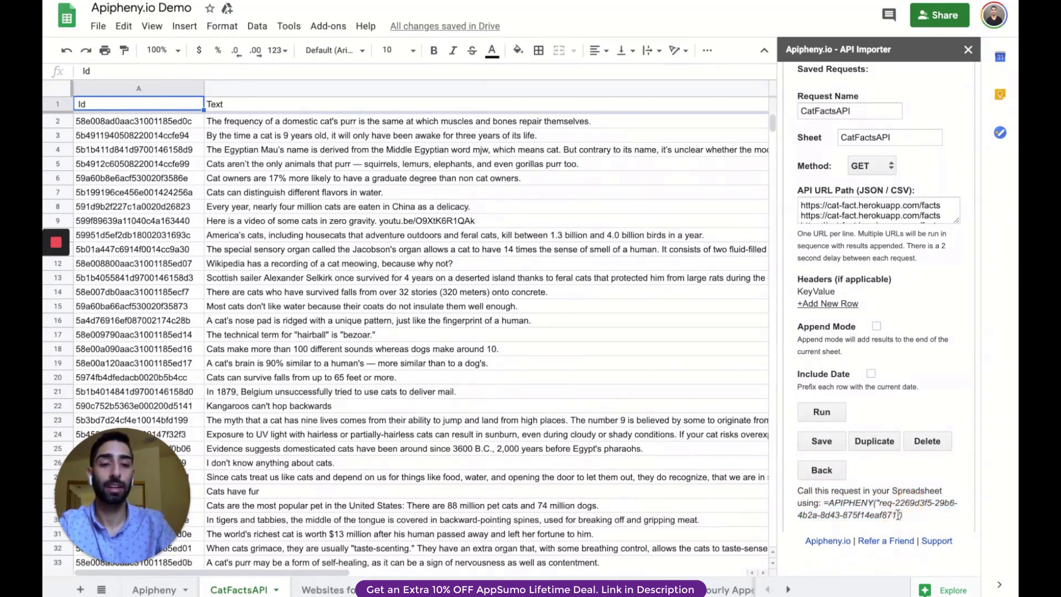
pyautogui.moveTo(896, 502); pyautogui.dragTo(912, 517)
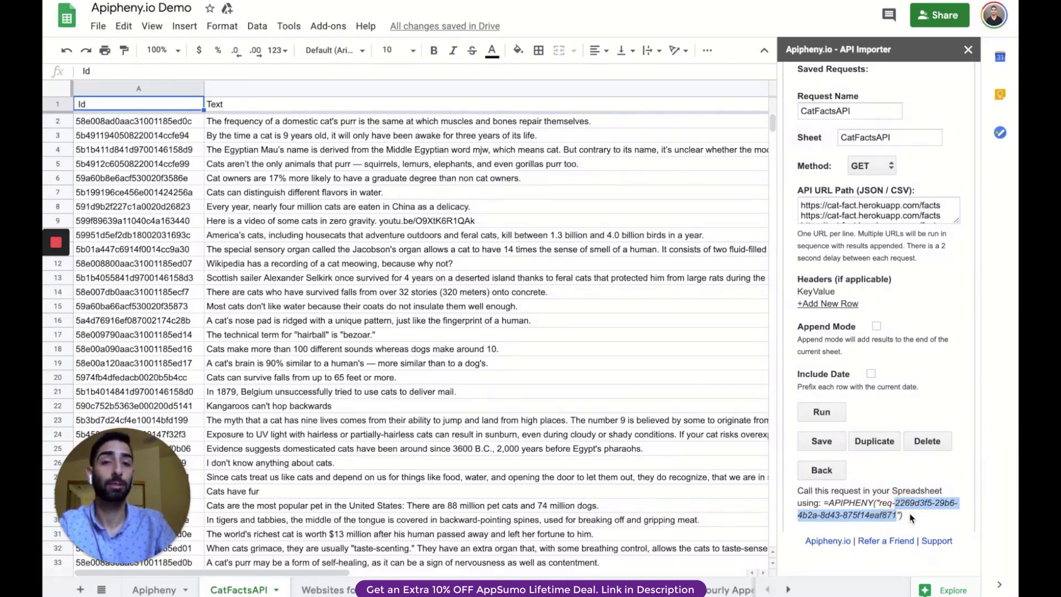
pyautogui.click(911, 519)
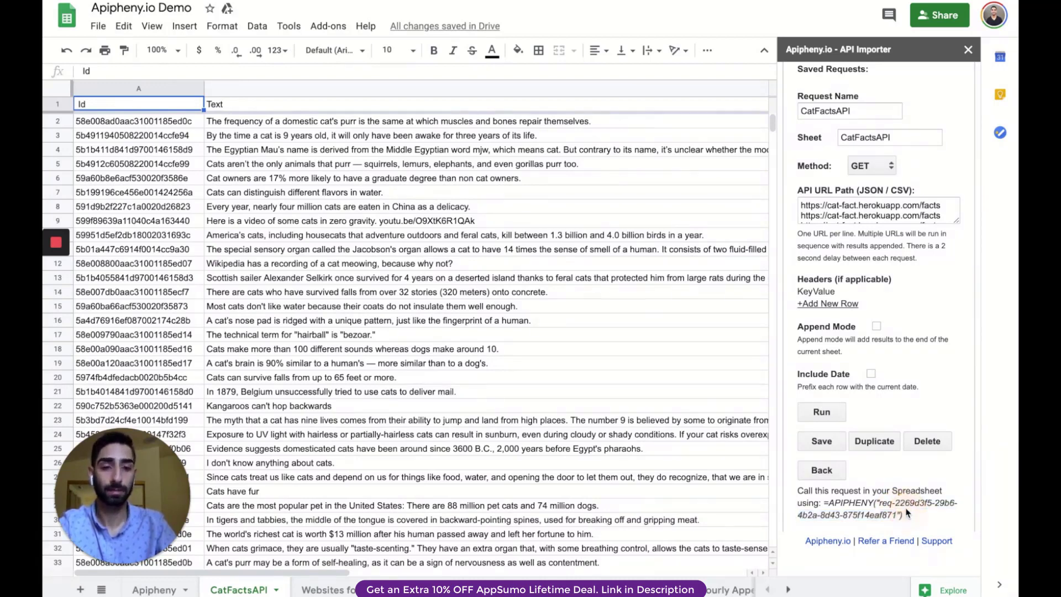
pyautogui.click(830, 478)
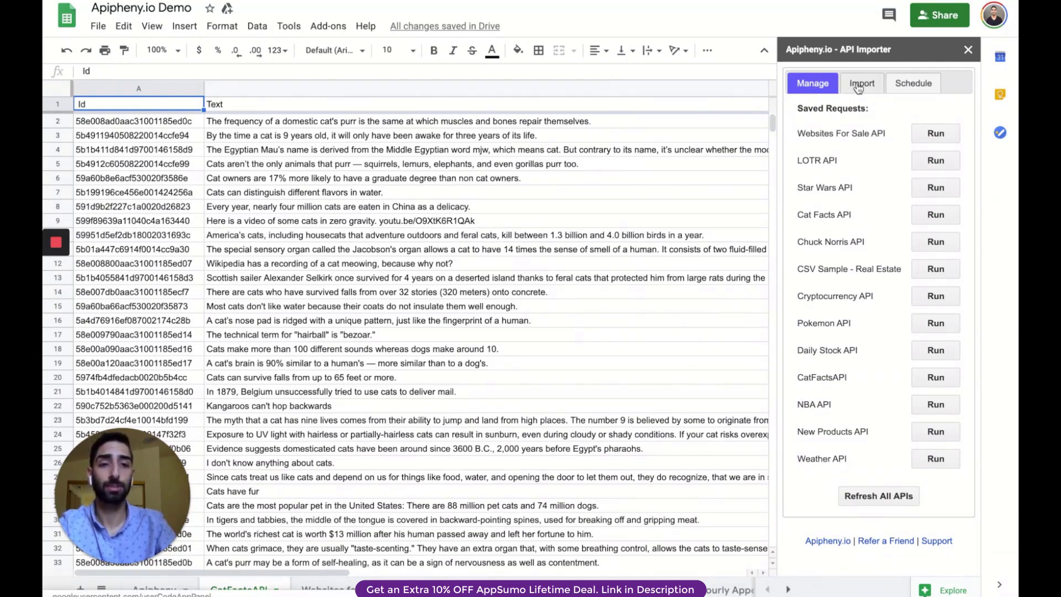
# Create a scheduled request named "CatFactsAPI Daily" that uses the saved CatFactsAPI request.
pyautogui.click(912, 88)
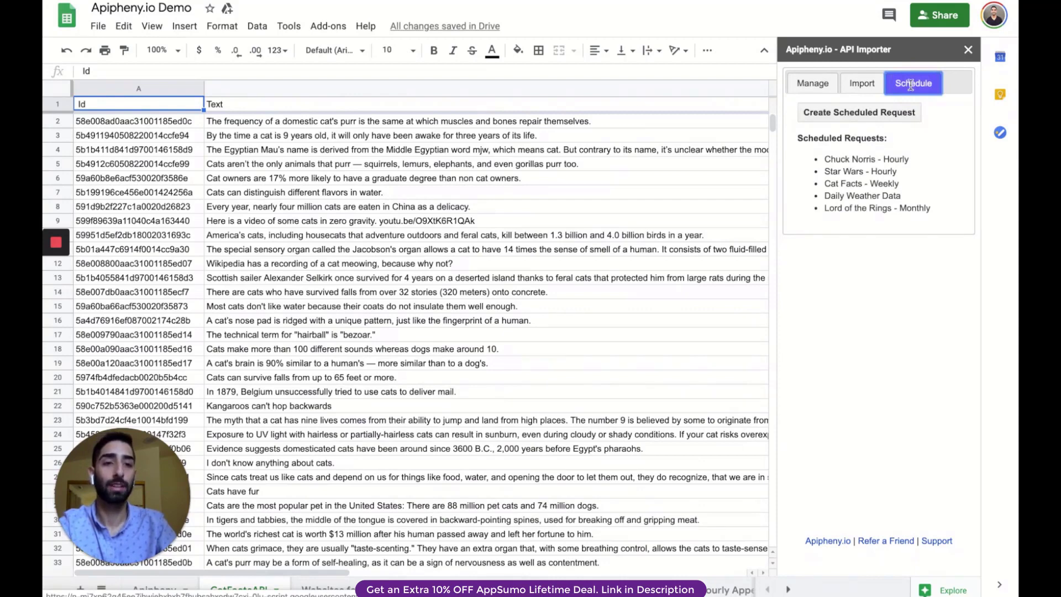
pyautogui.click(838, 116)
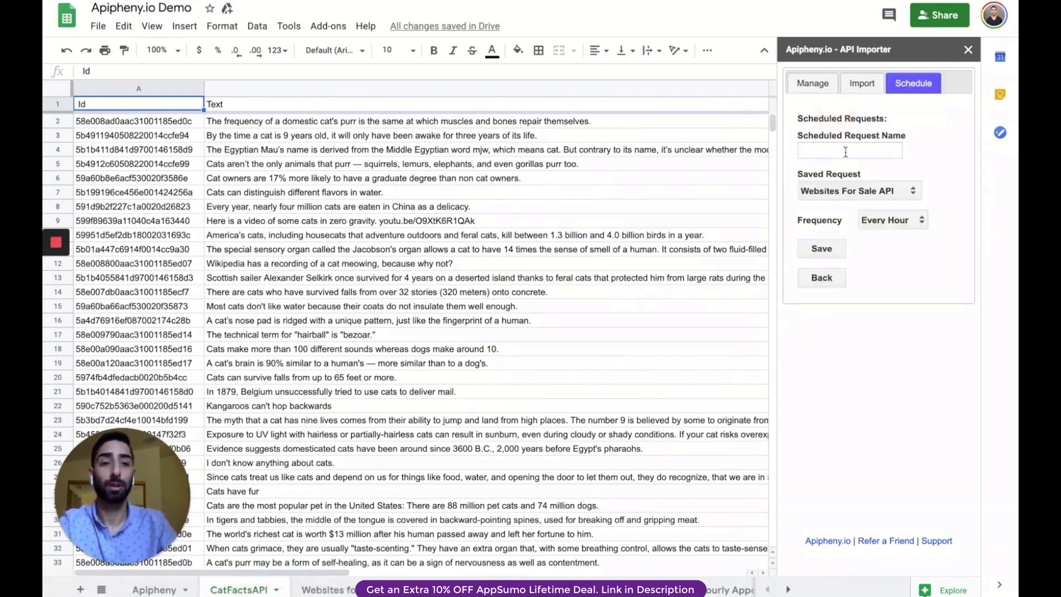
pyautogui.click(845, 151)
pyautogui.write('CatFactsAPIS')
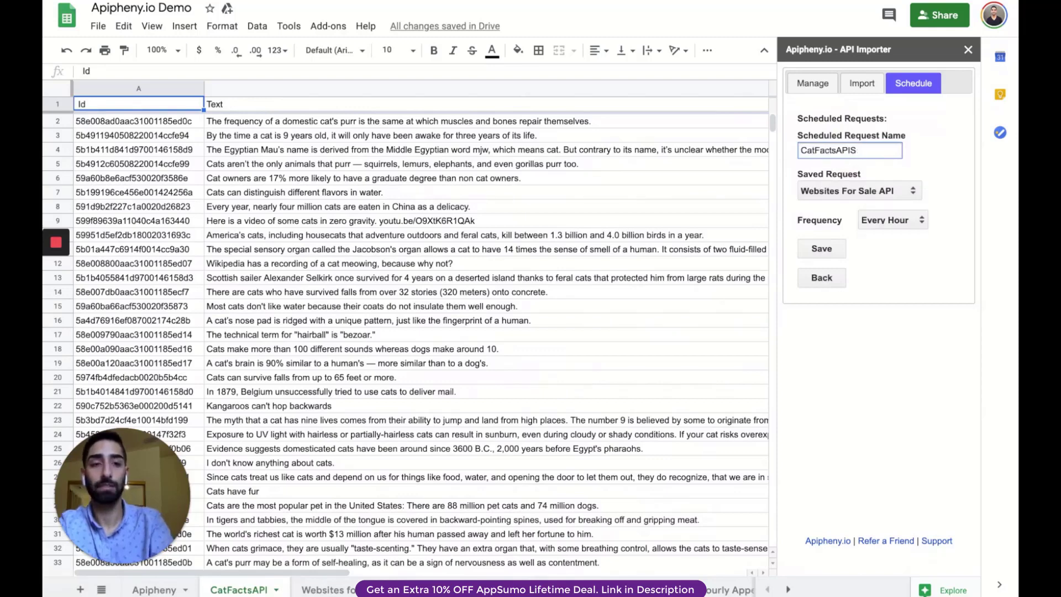
pyautogui.press('BackSpace')
pyautogui.write(' Daily')
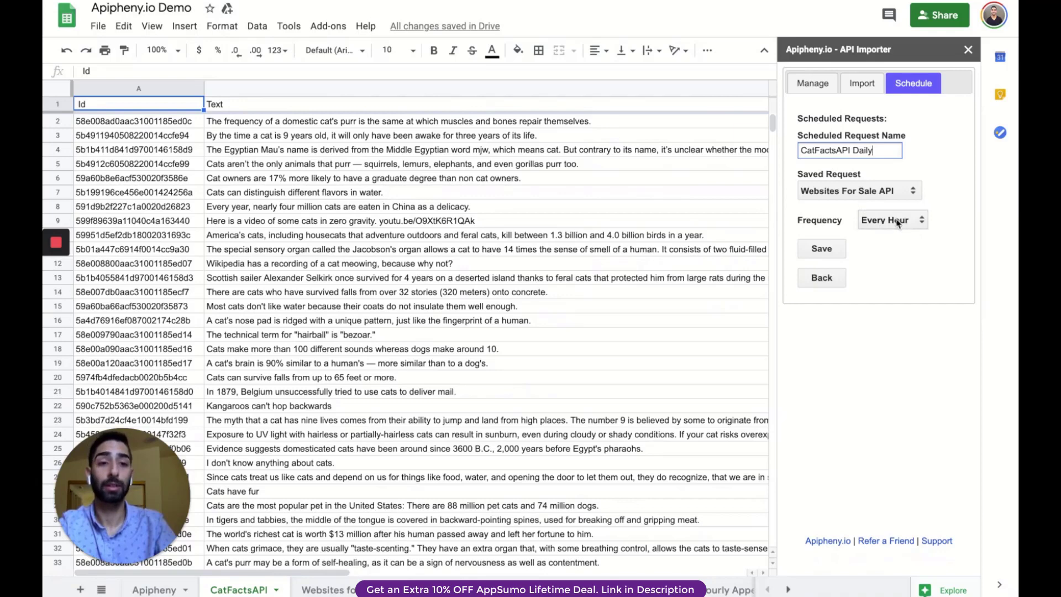
pyautogui.click(858, 193)
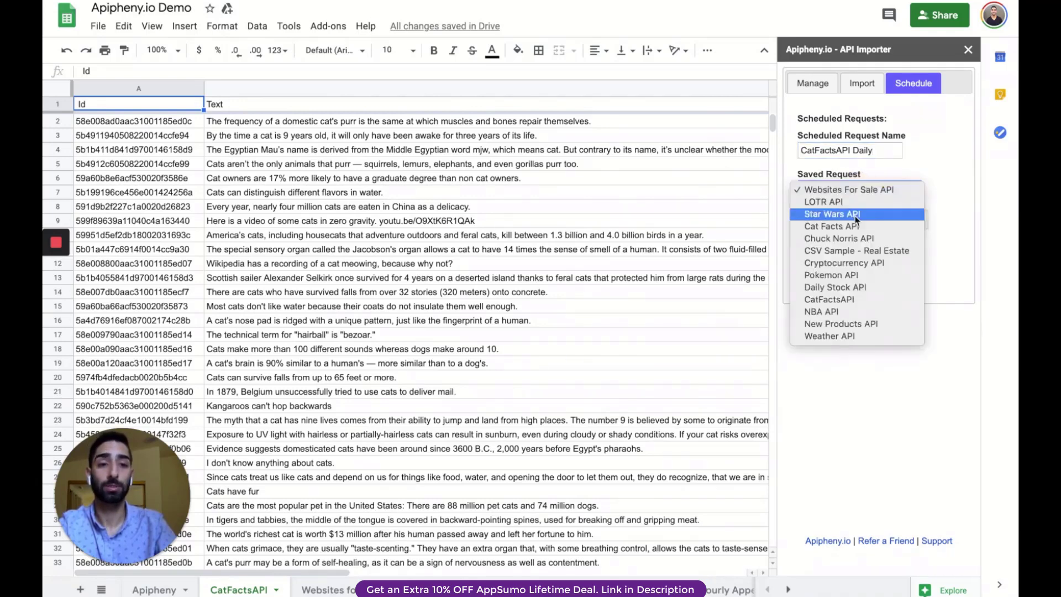
pyautogui.click(866, 298)
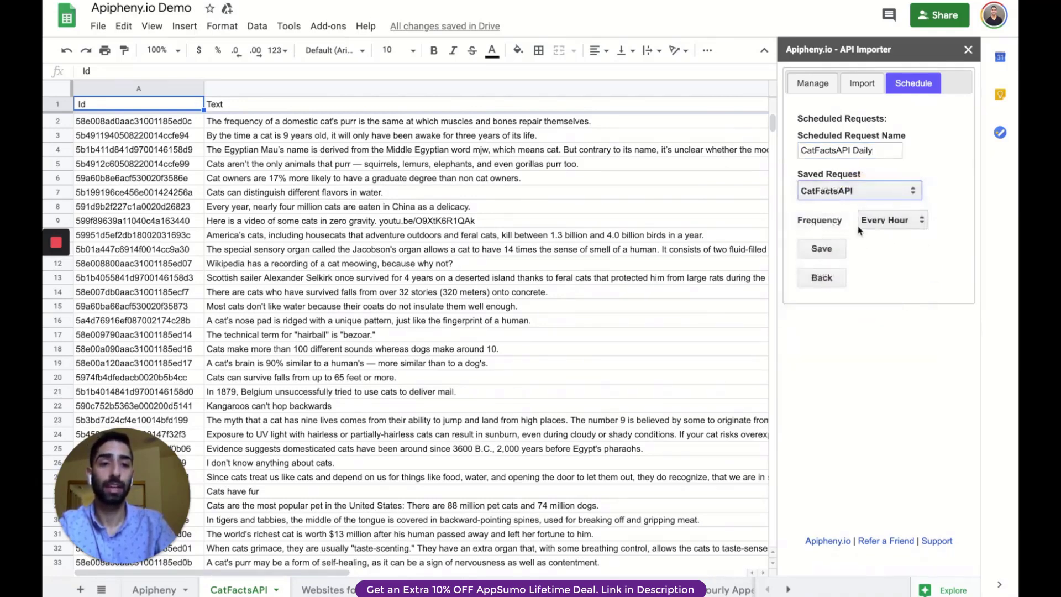
# Set the schedule's frequency to Every Day at 12:00 and save the scheduled request.
pyautogui.click(888, 224)
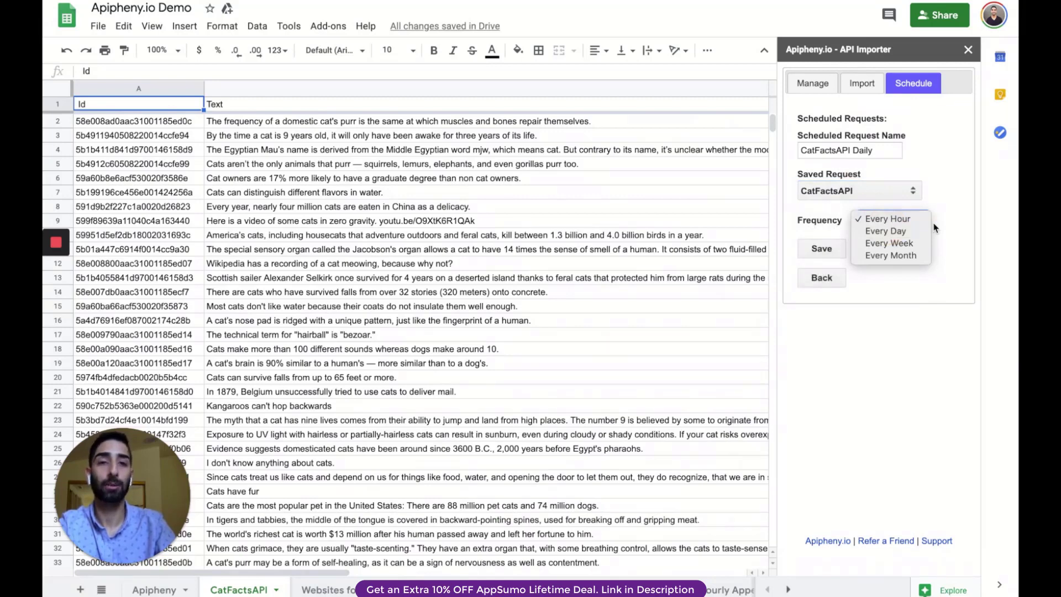
pyautogui.click(906, 234)
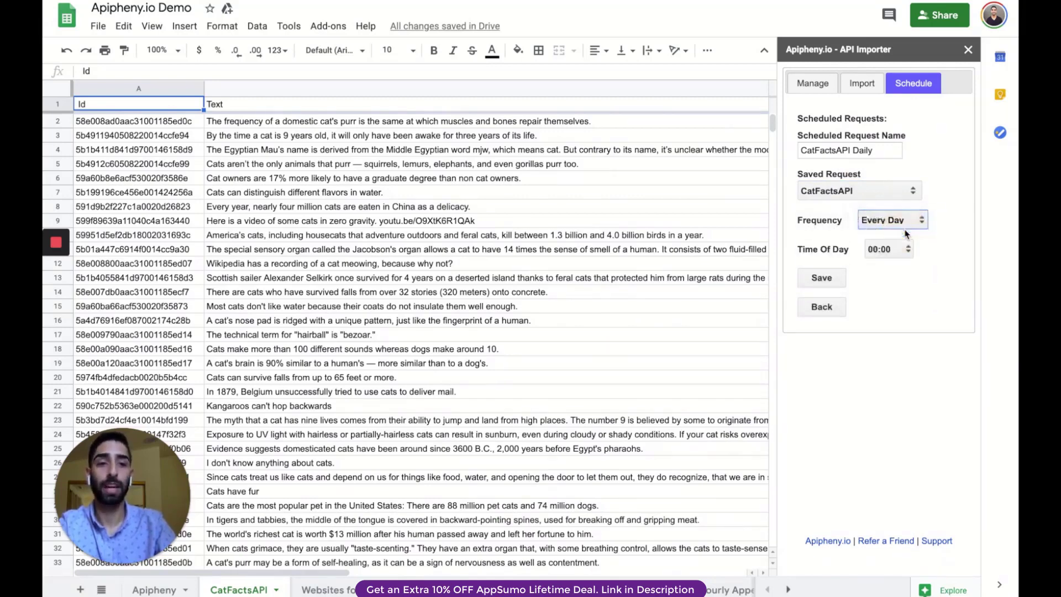
pyautogui.click(890, 255)
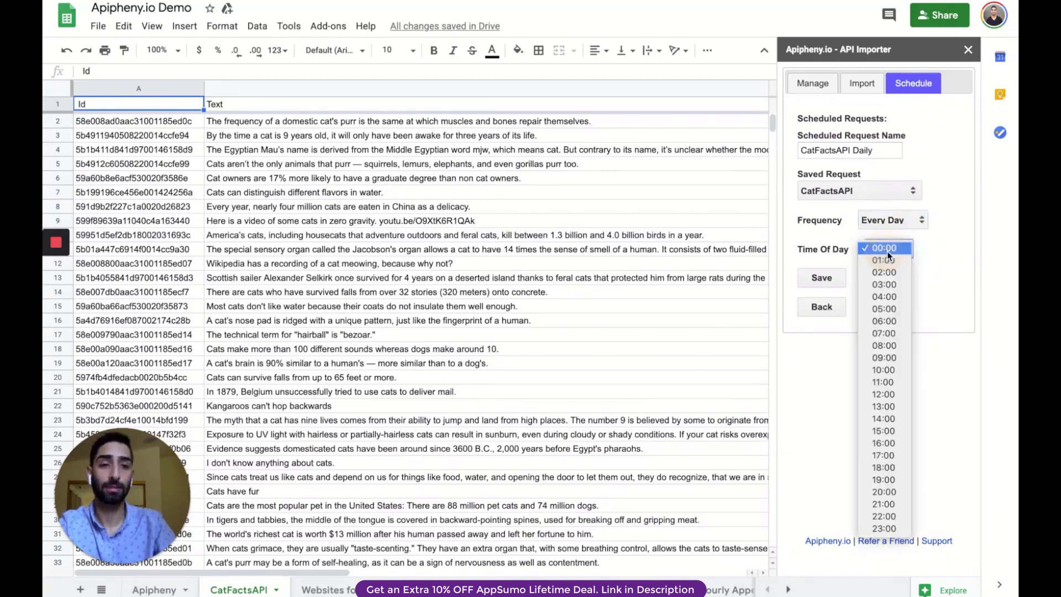
pyautogui.click(895, 399)
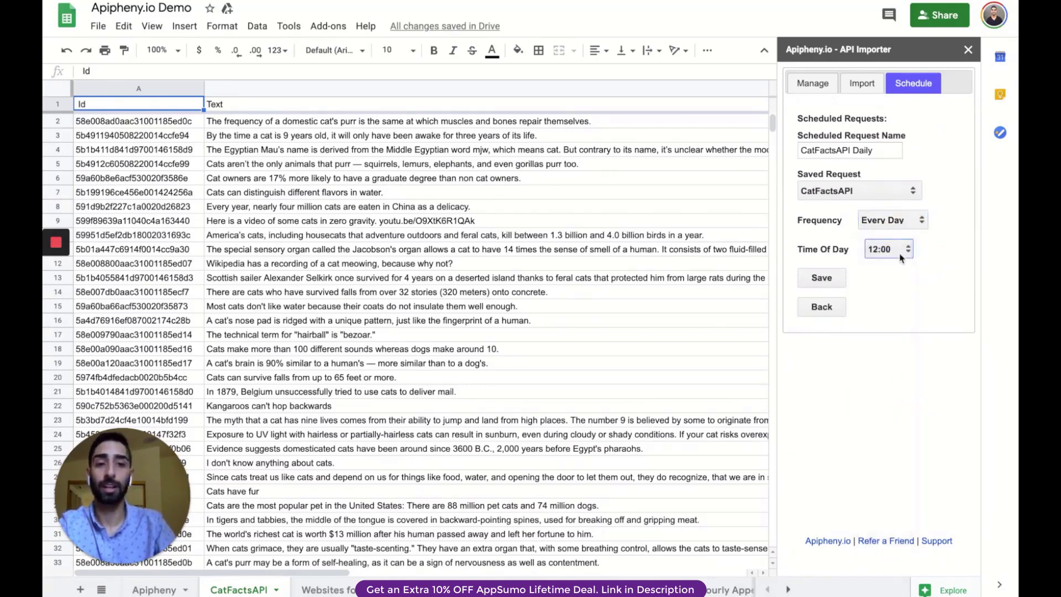
pyautogui.click(839, 279)
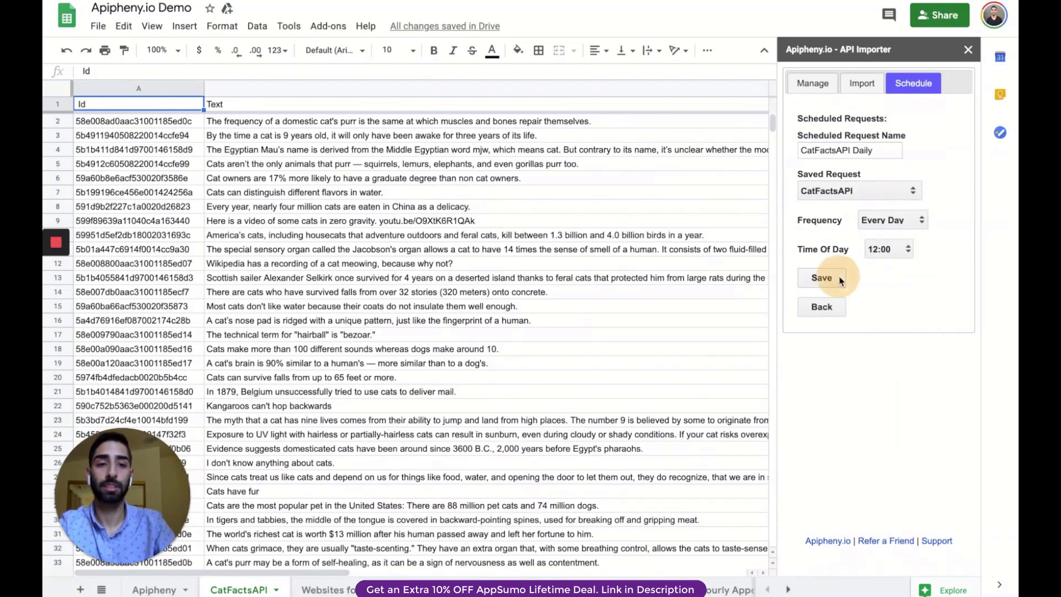